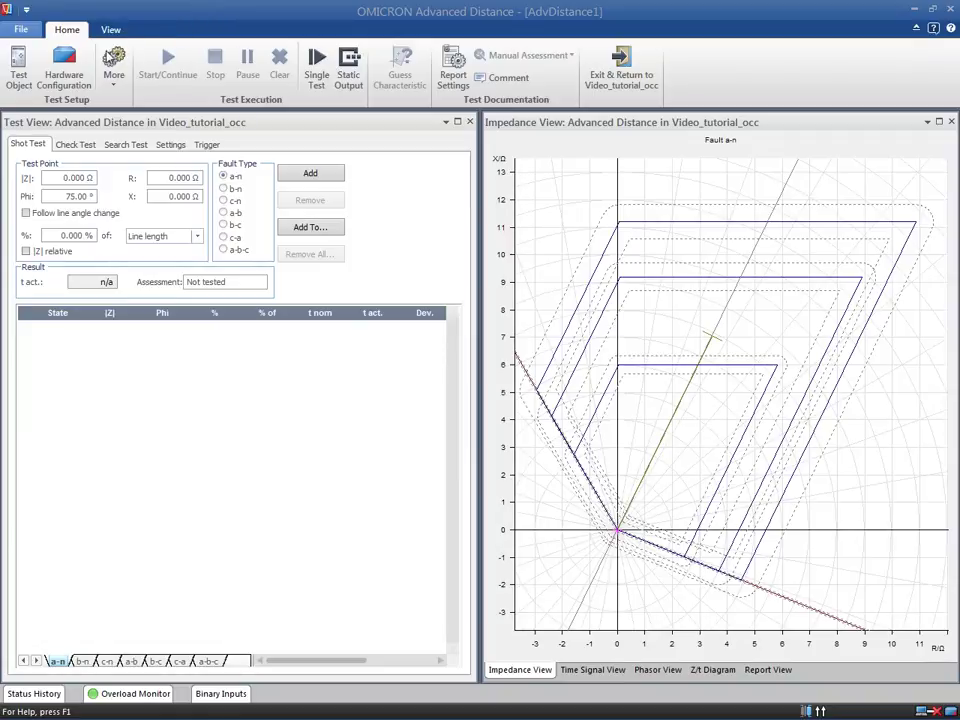
Step: In Hardware Configuration, set the Start binary input to Not used, keep Trip mapped, and apply
click(84, 70)
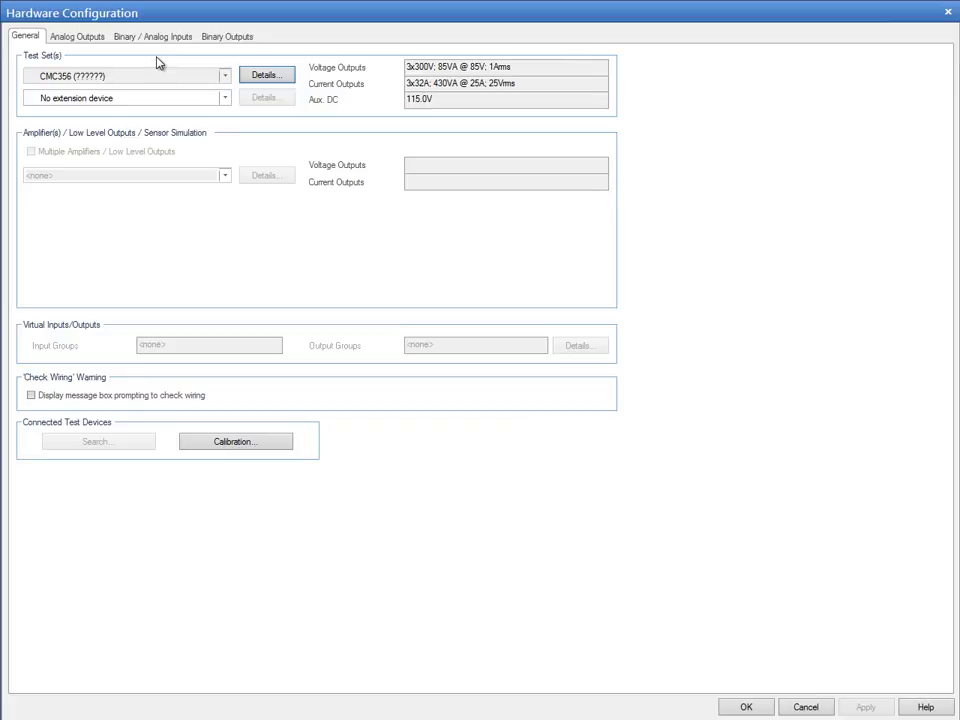
click(78, 37)
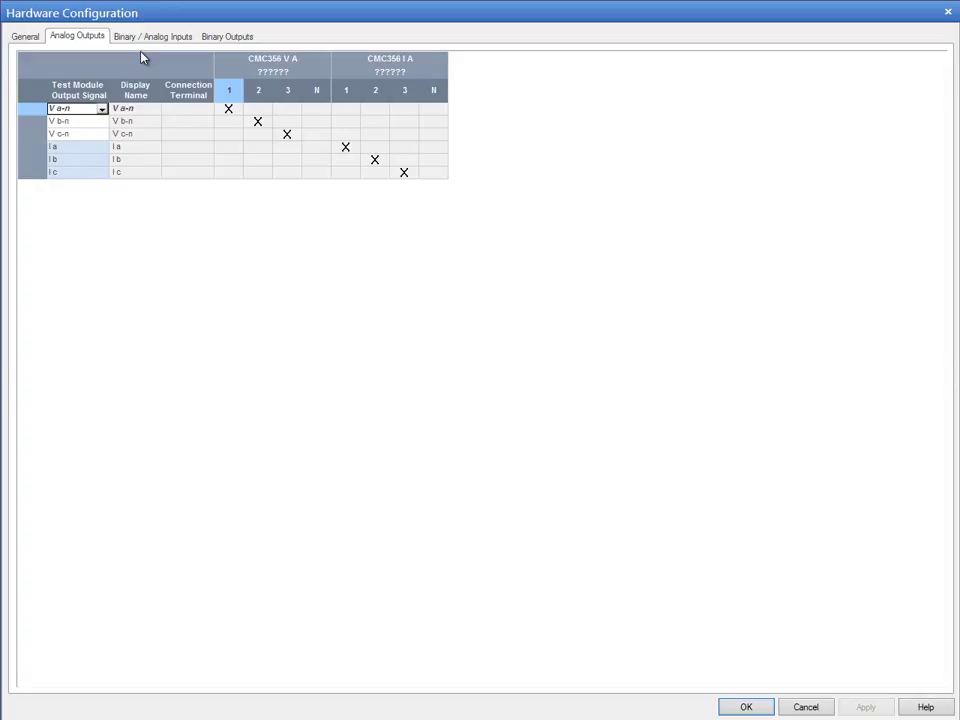
click(147, 38)
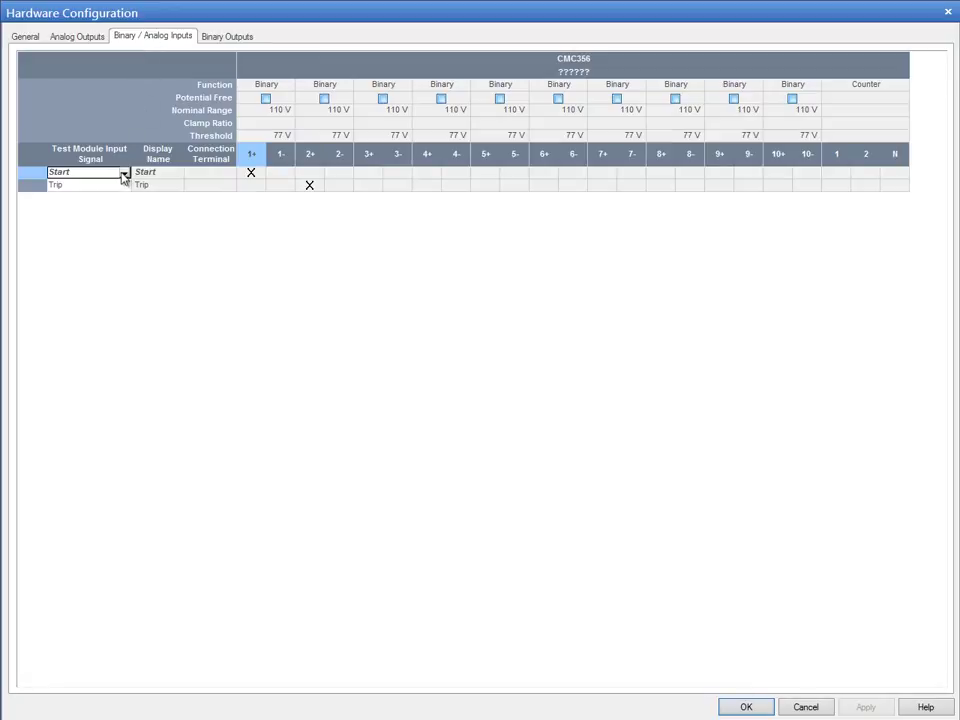
click(124, 173)
click(122, 185)
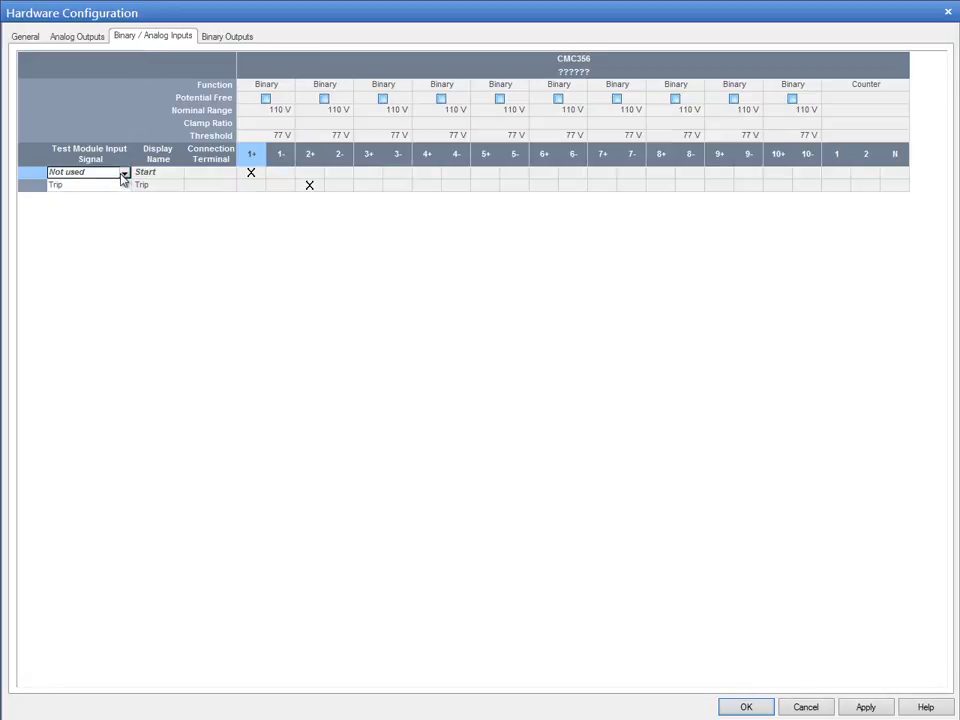
click(213, 40)
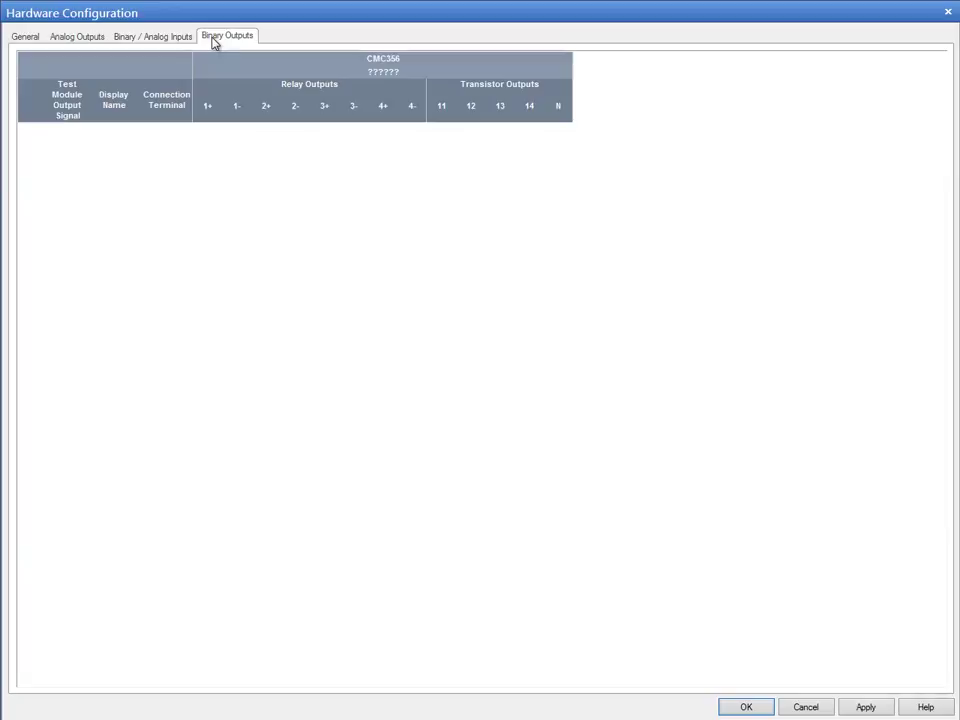
click(865, 704)
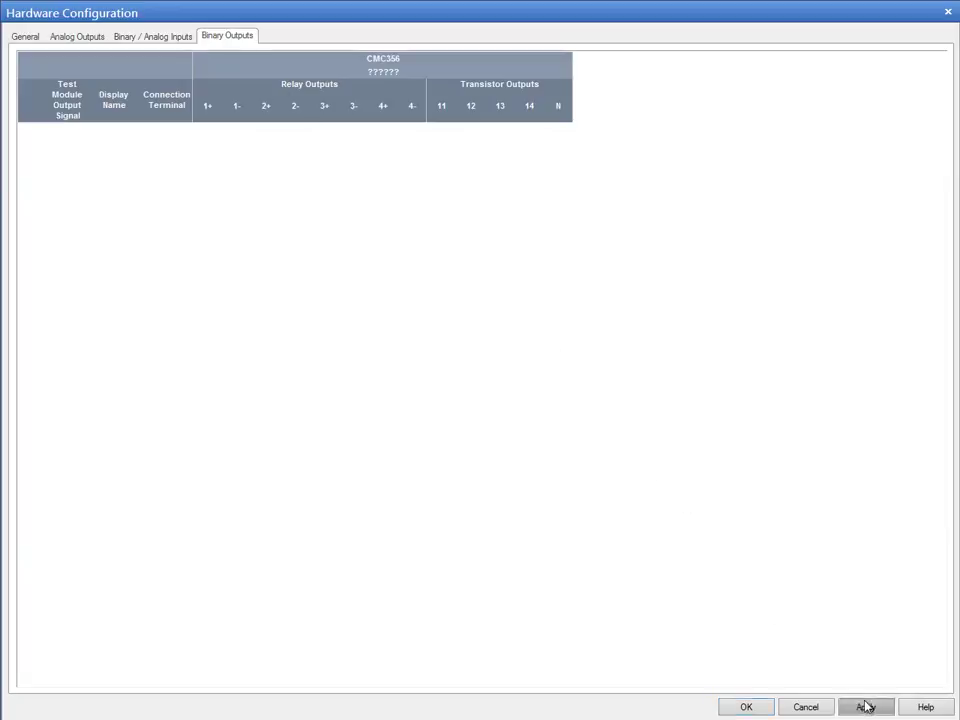
click(762, 707)
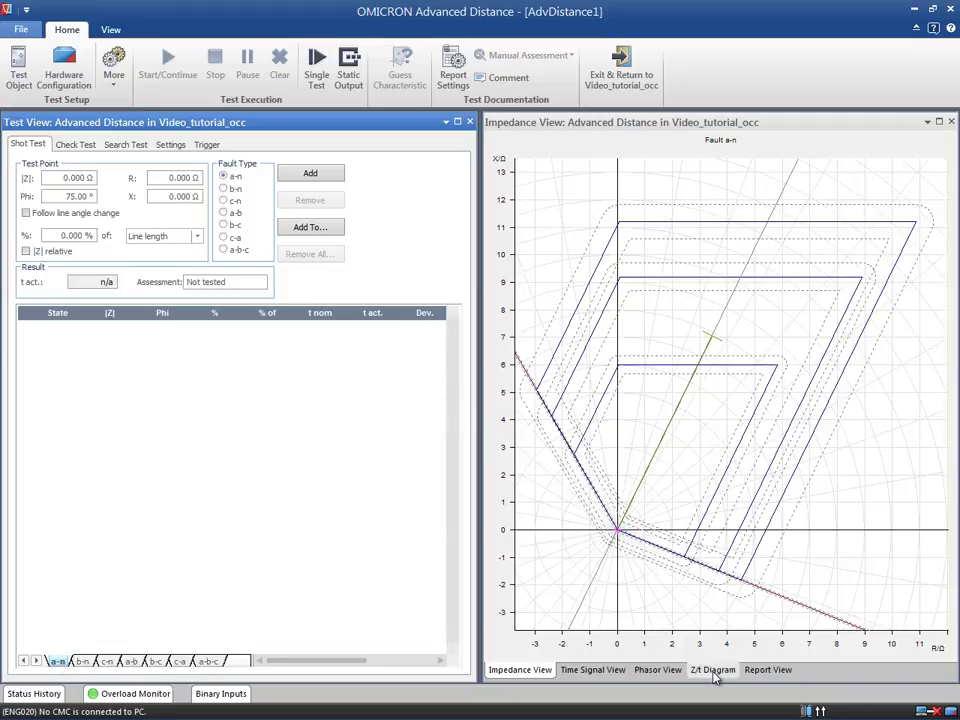
Step: Show the Z/t diagram on the right and bring up the Search Test line at 75.00°
click(714, 674)
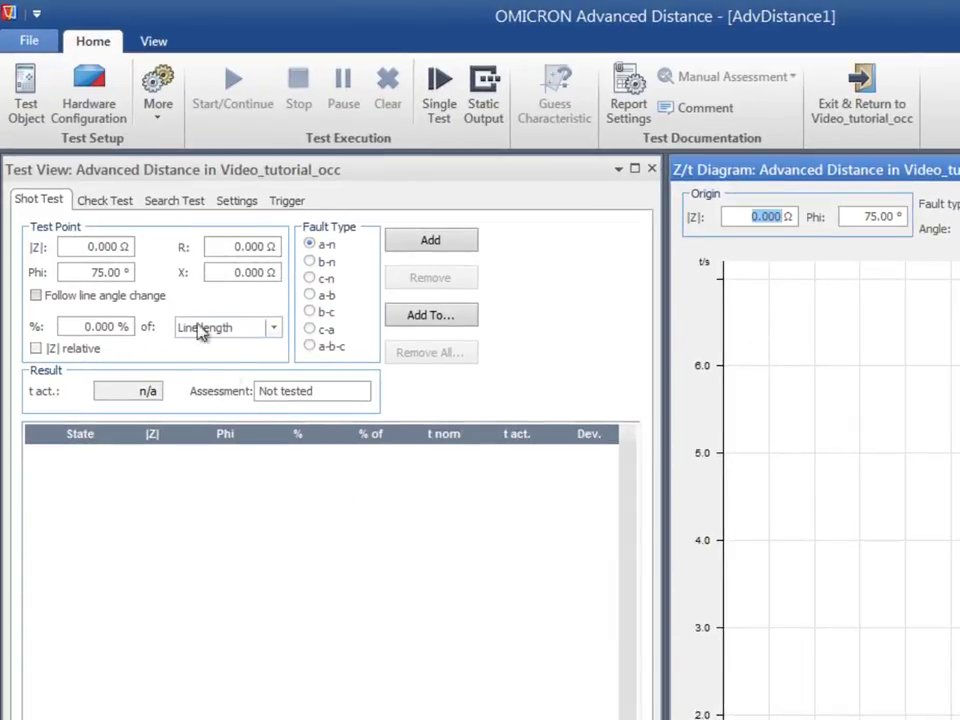
click(132, 202)
click(177, 206)
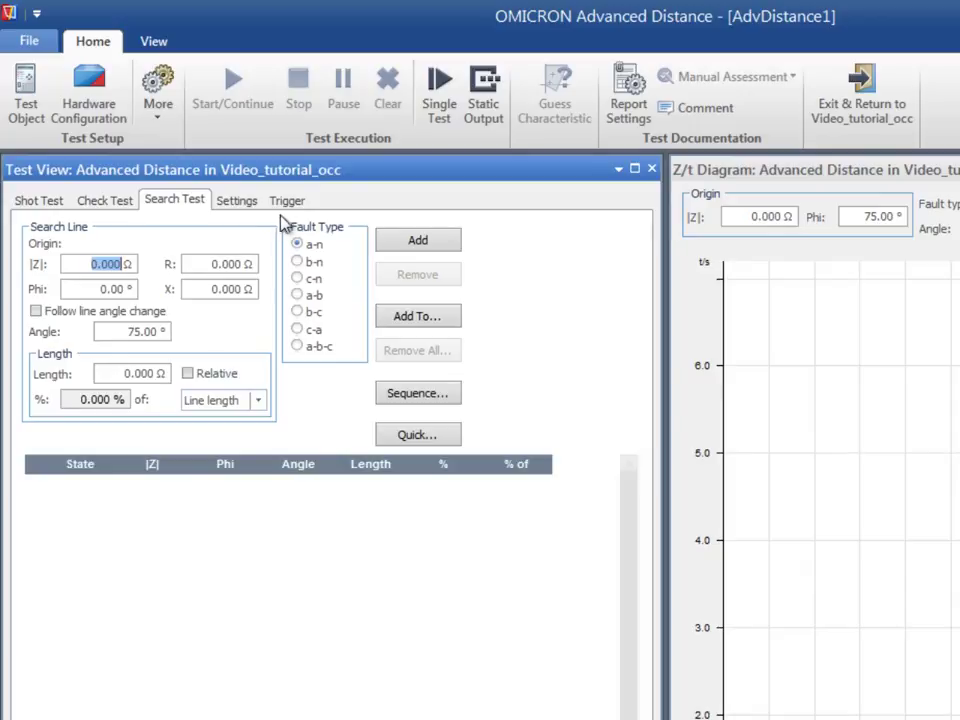
Step: Display the Trigger page, showing OR logic with only Trip assigned to input 1
click(288, 205)
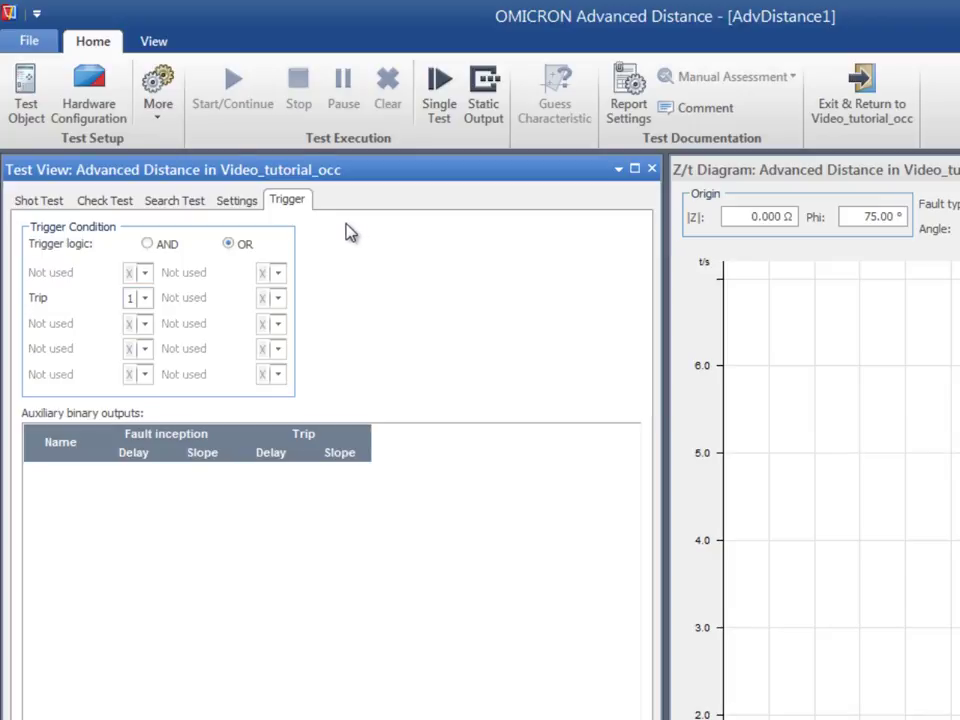
Step: On the Settings page, choose Constant test current as the test model (ITest 2.000 A)
click(252, 203)
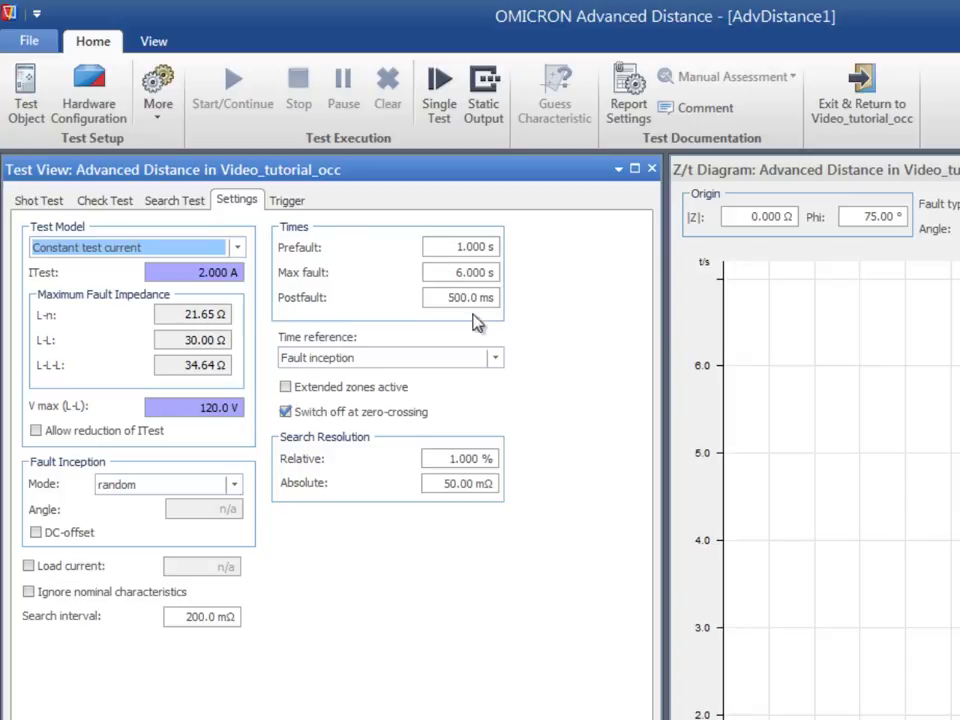
click(238, 250)
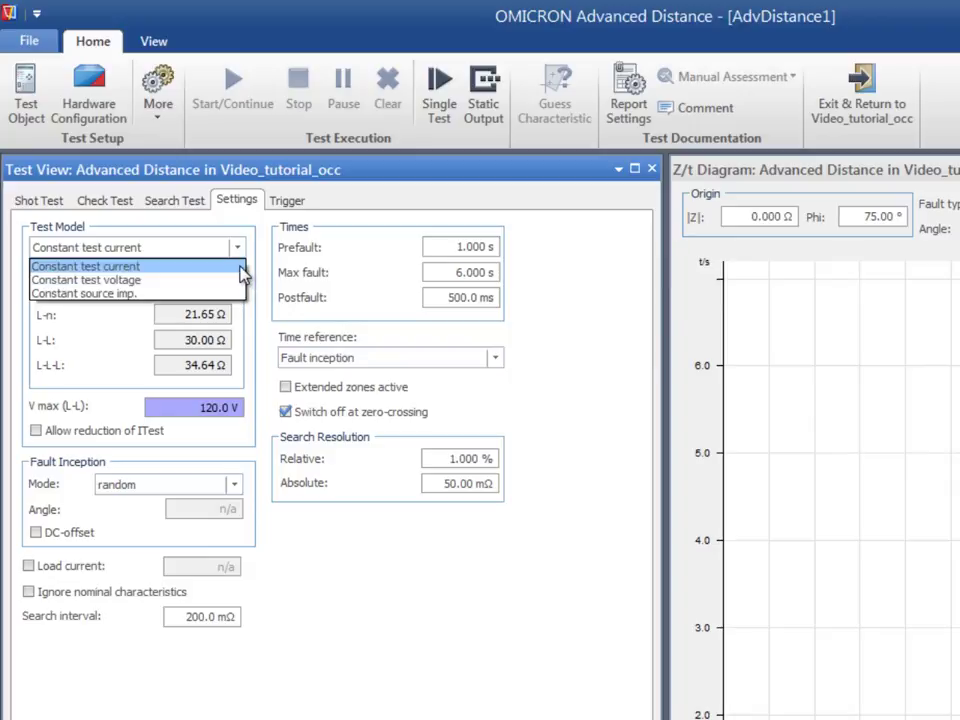
click(241, 267)
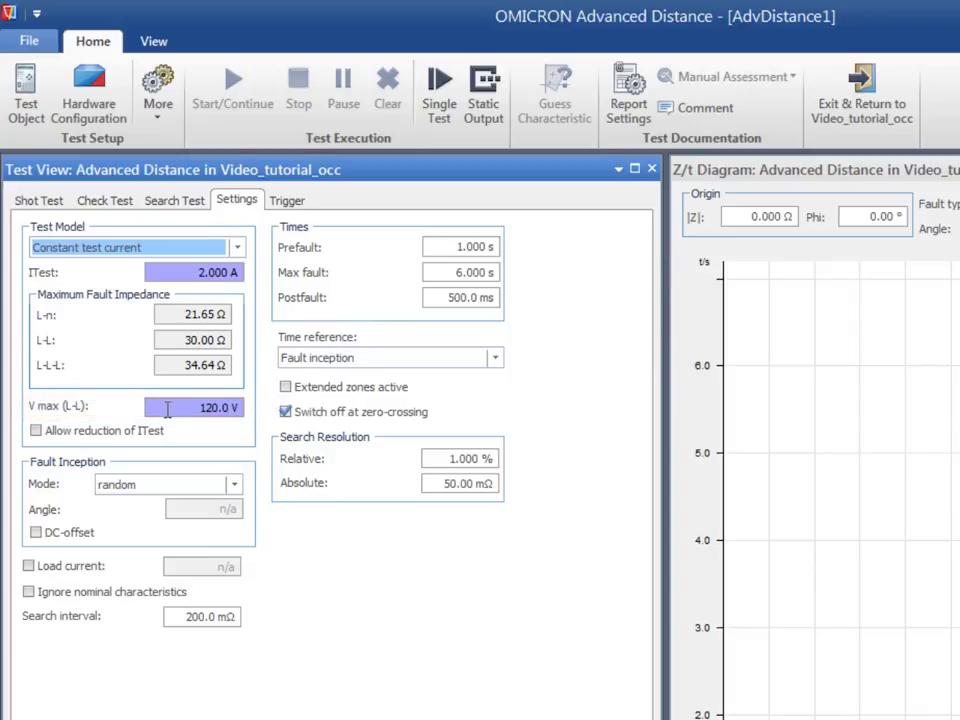
click(37, 431)
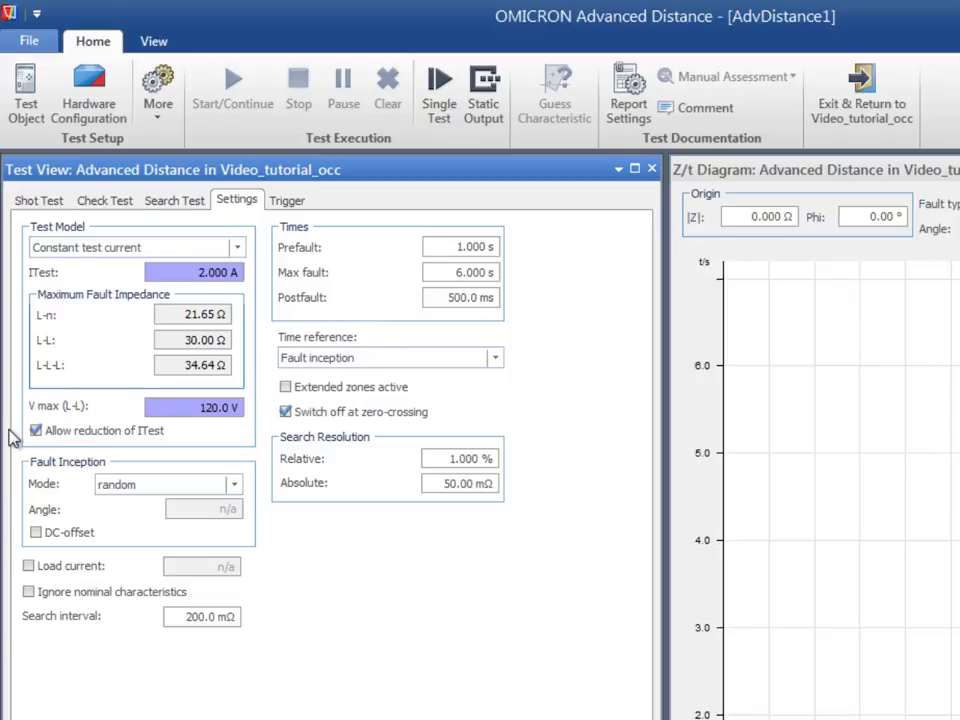
click(36, 430)
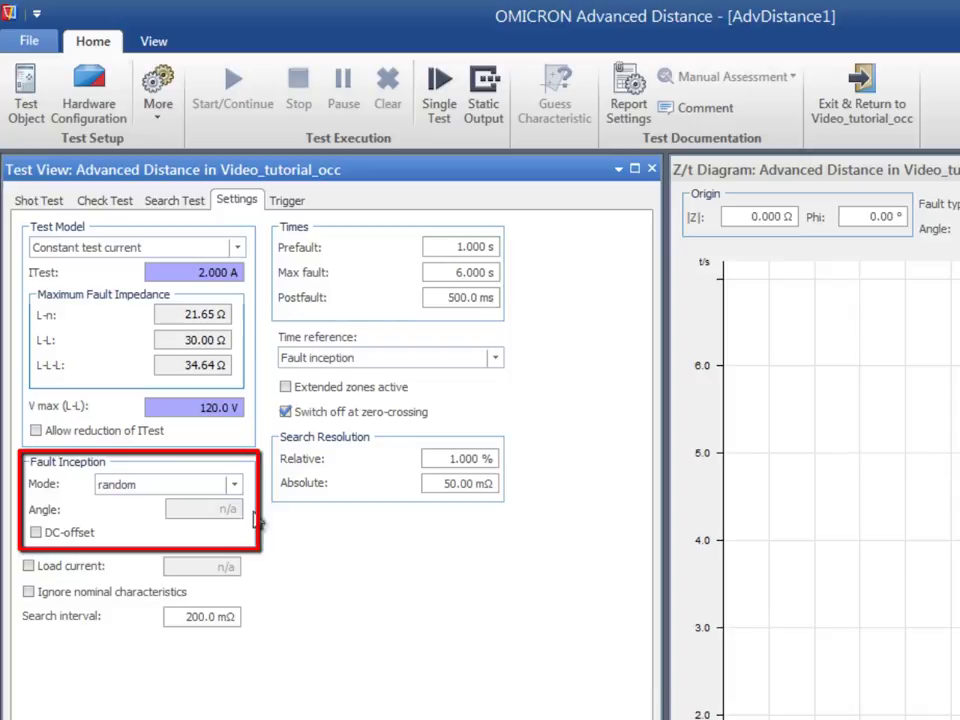
click(236, 488)
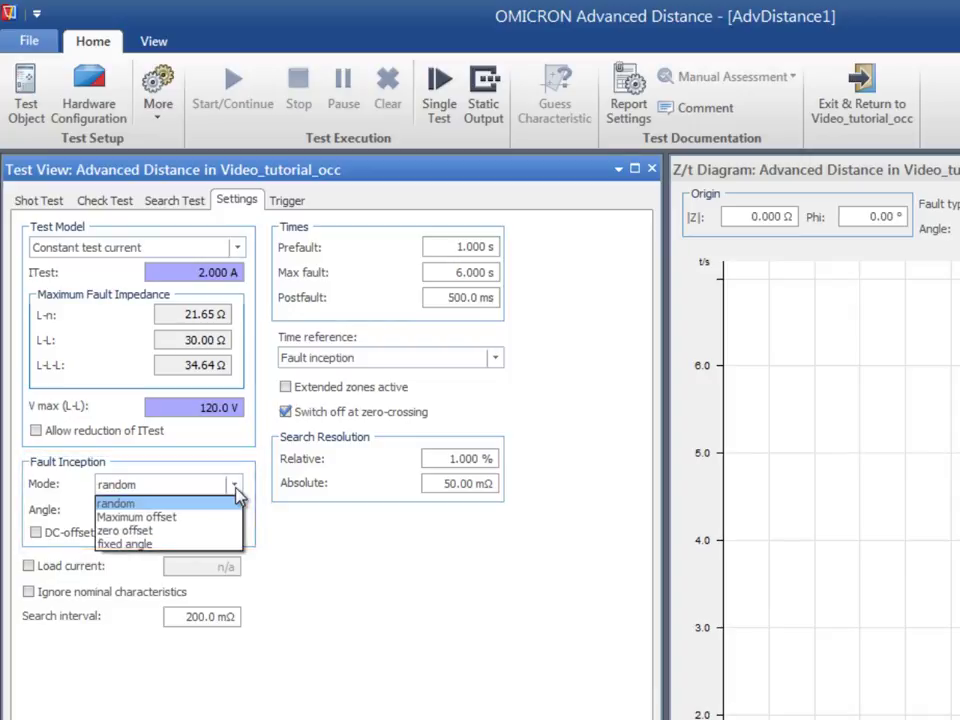
click(236, 503)
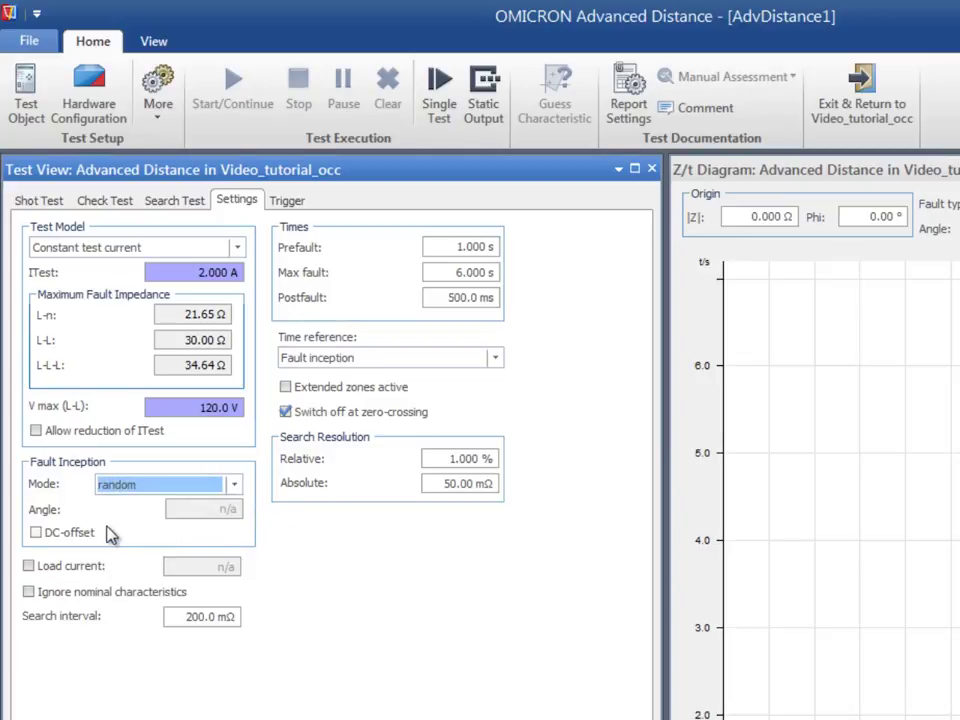
click(37, 535)
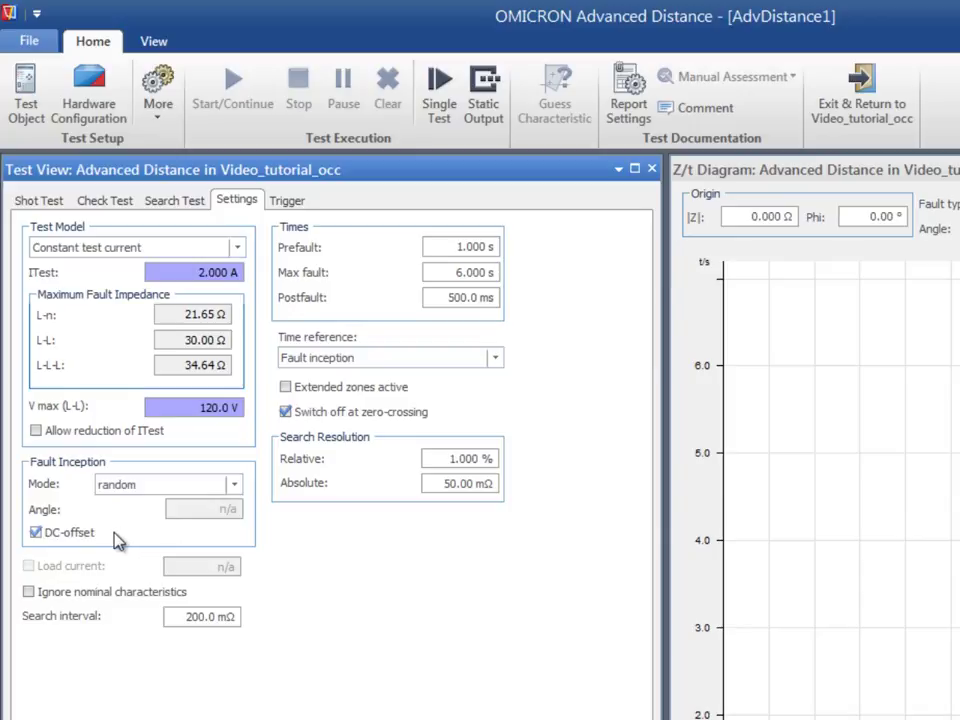
click(39, 536)
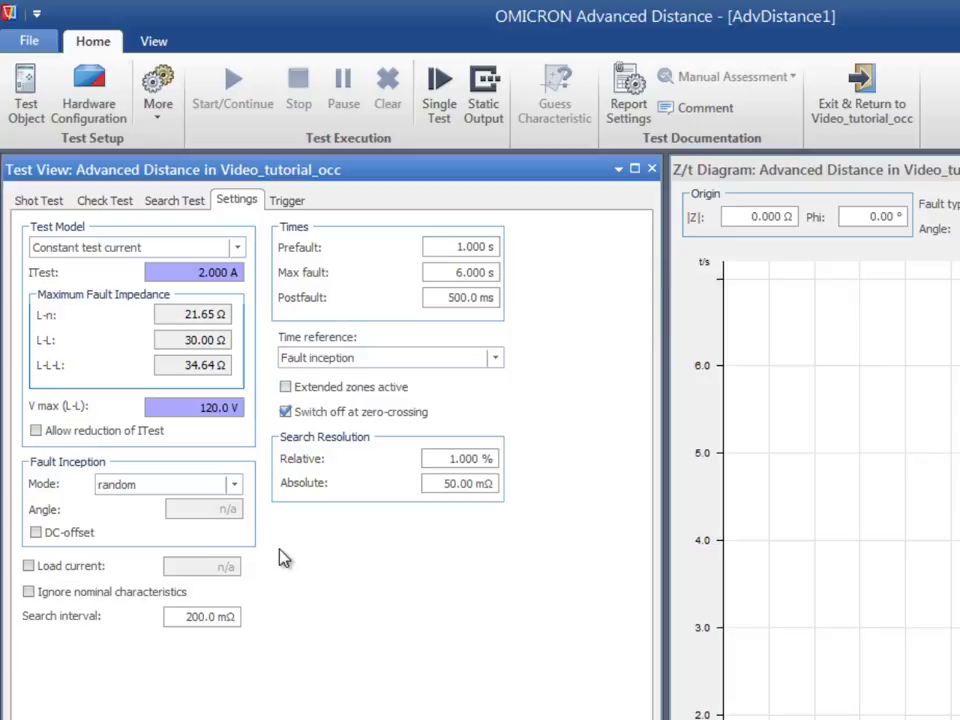
click(29, 566)
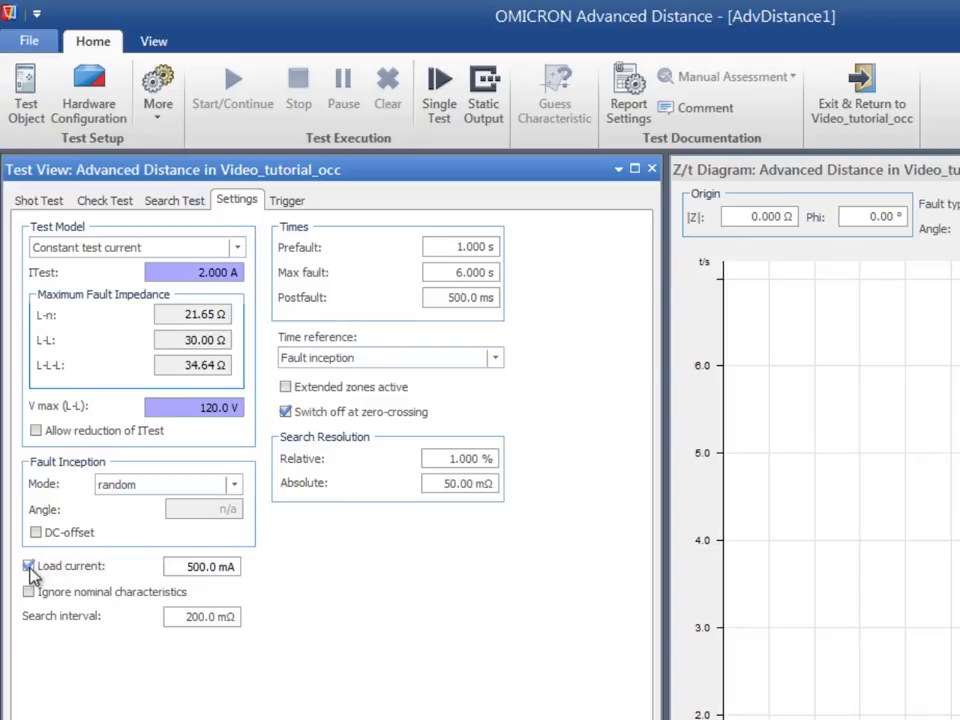
click(29, 566)
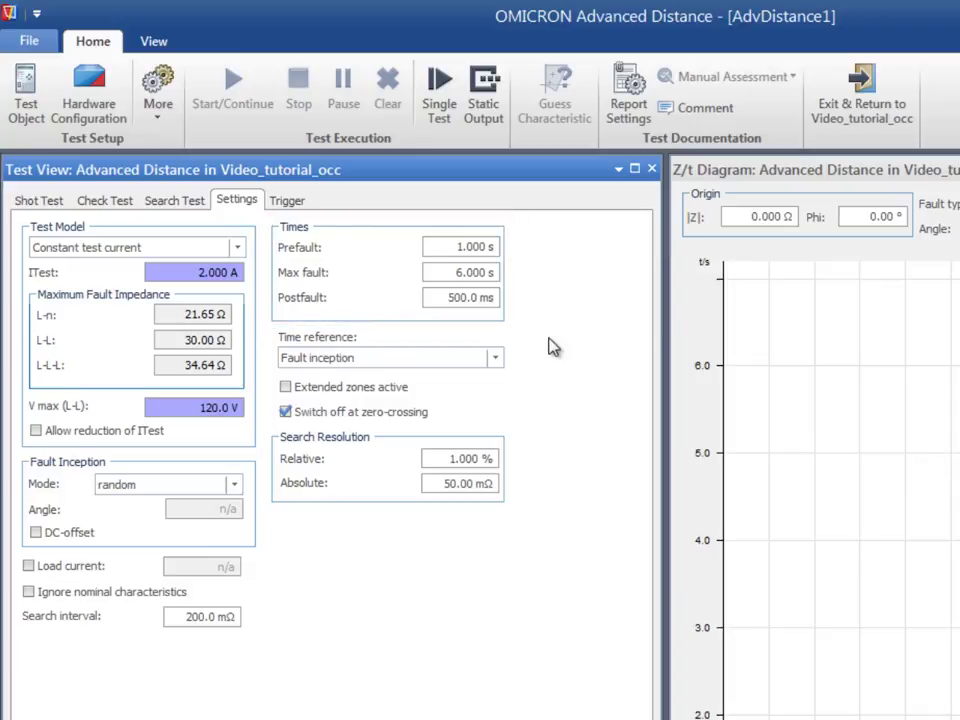
click(496, 359)
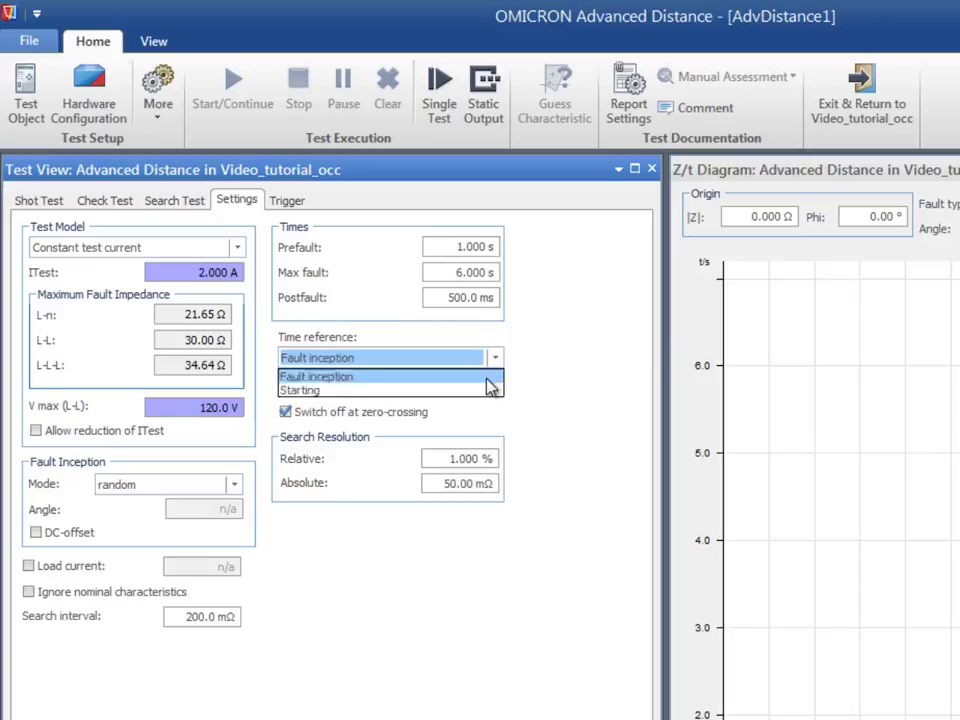
click(488, 380)
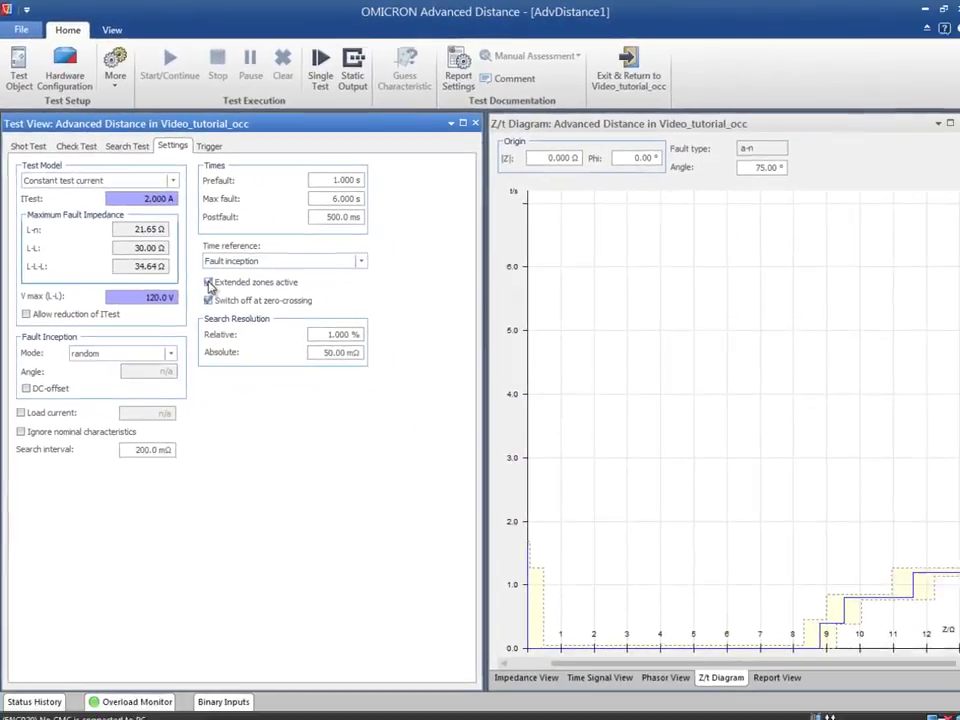
Step: Compare the impedance chart with Extended zones active on and off, leaving it unticked
click(227, 307)
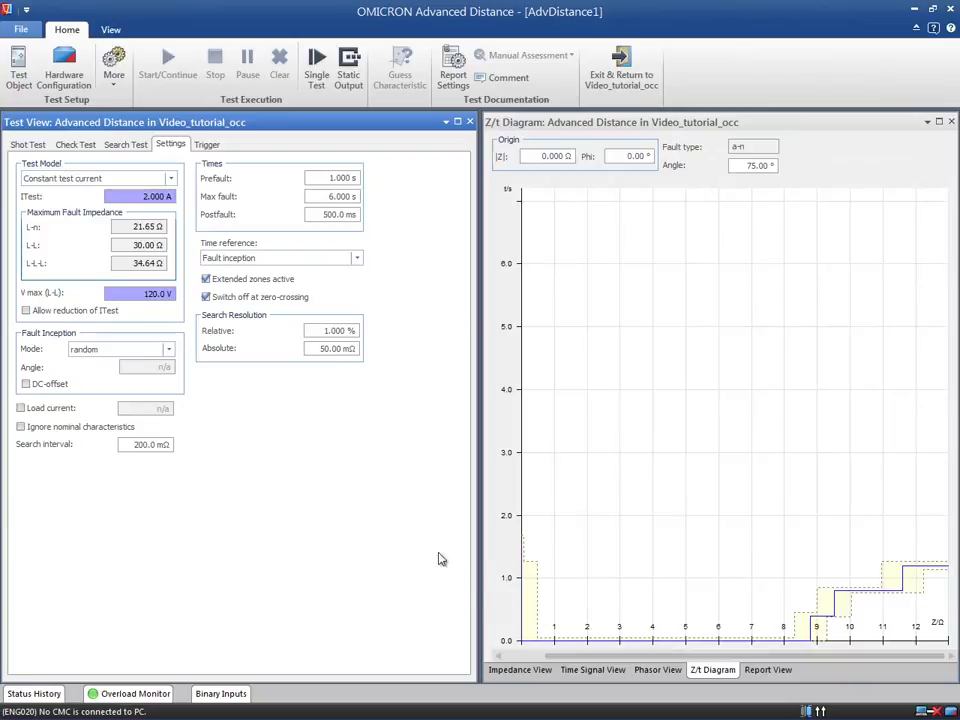
click(519, 670)
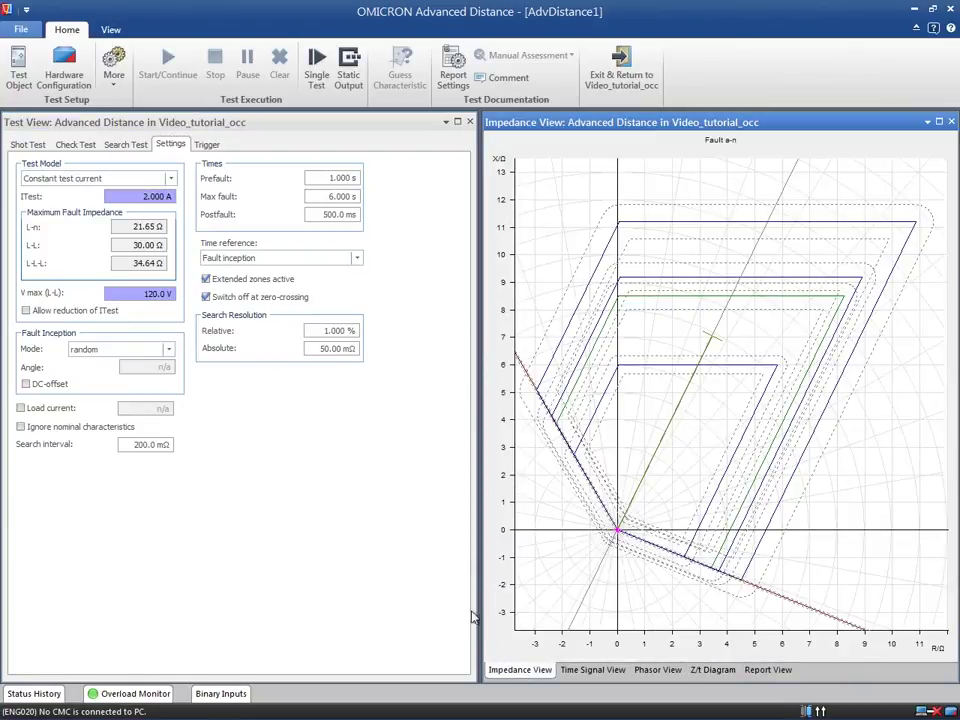
click(207, 281)
click(207, 281)
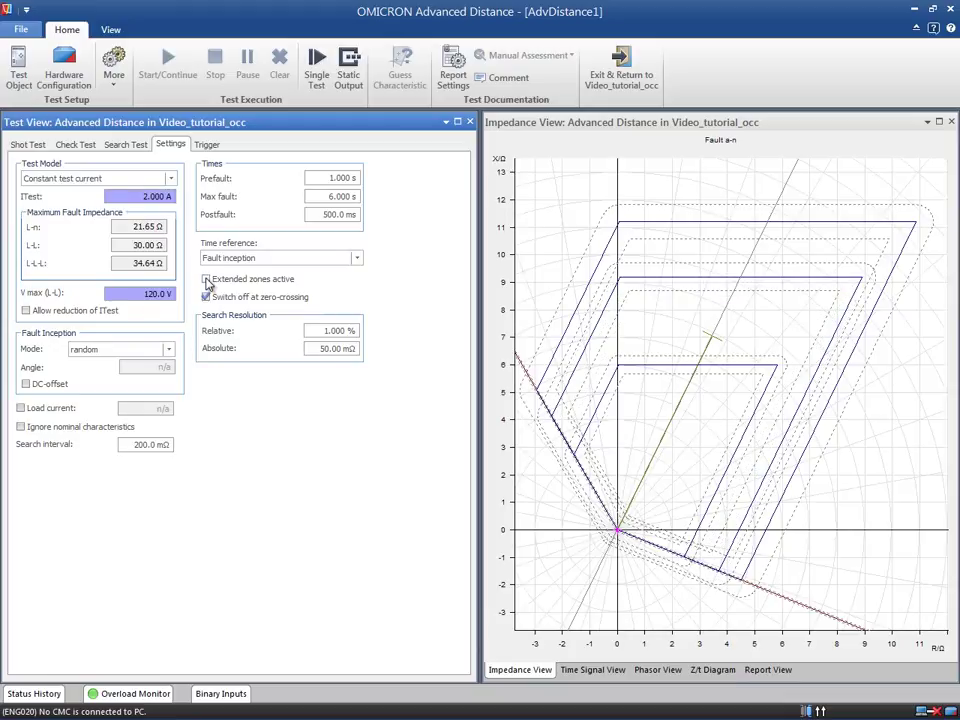
click(207, 281)
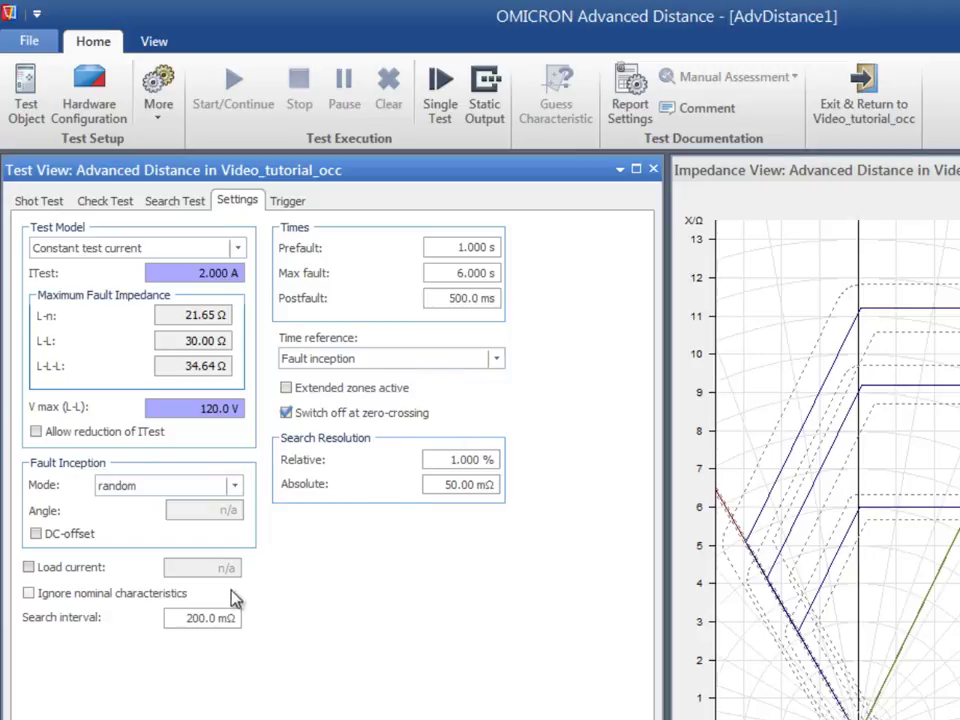
Step: Tick Ignore nominal characteristics on the Settings page
click(29, 594)
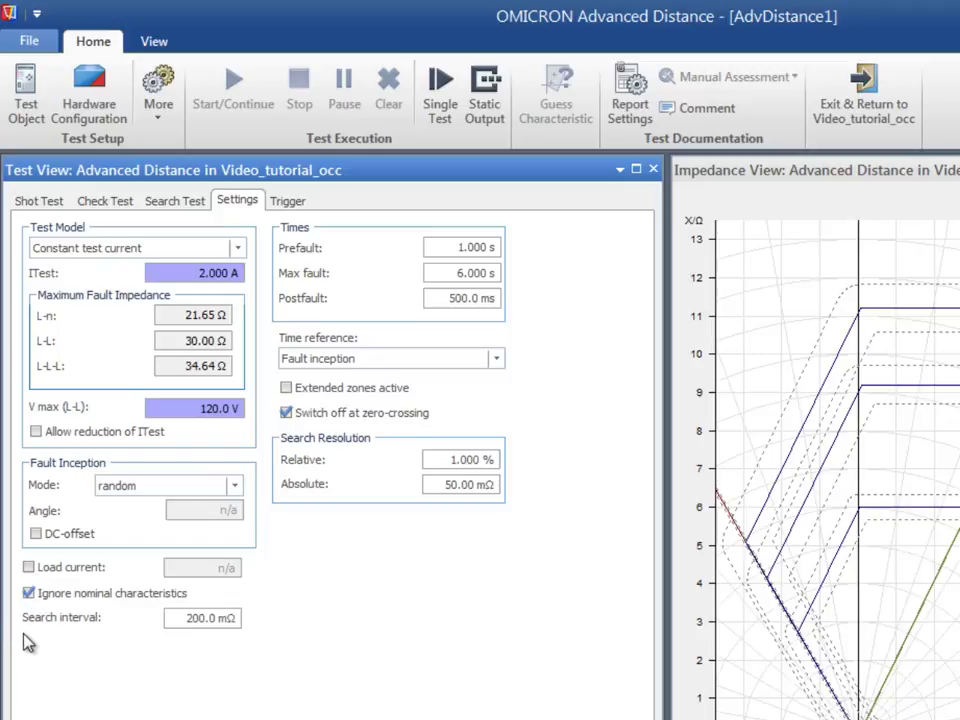